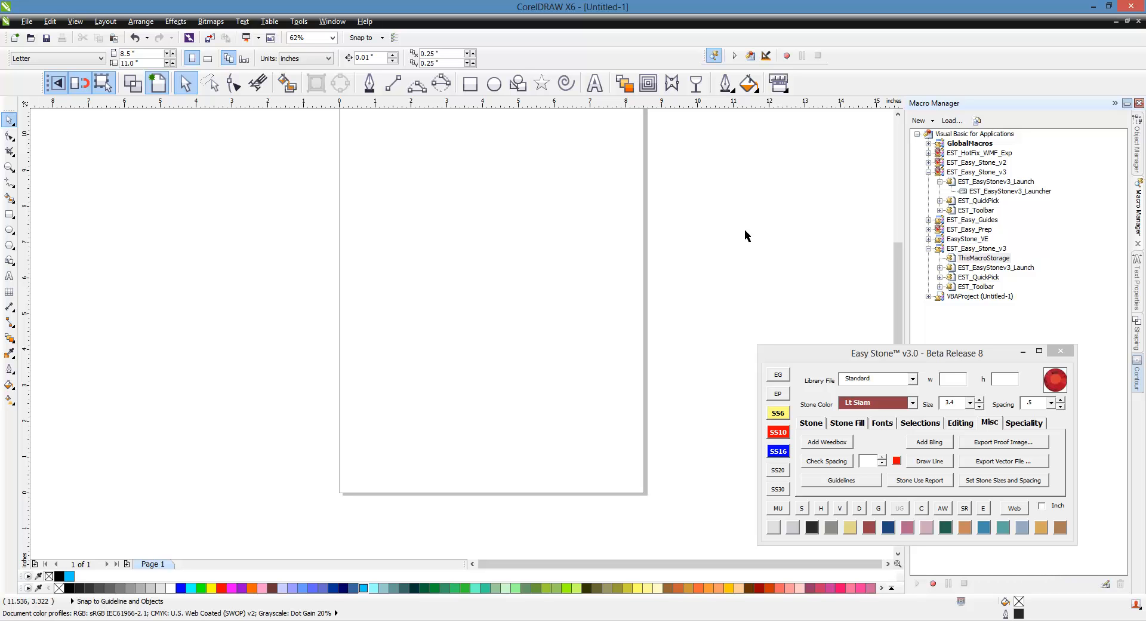
Add the artistic text BASEBALL to the page, enlarge it to about 9.1 inches wide and shift it closer to the page centre.
{"action": "left_click", "coordinate": [595, 83]}
{"action": "left_click", "coordinate": [492, 296]}
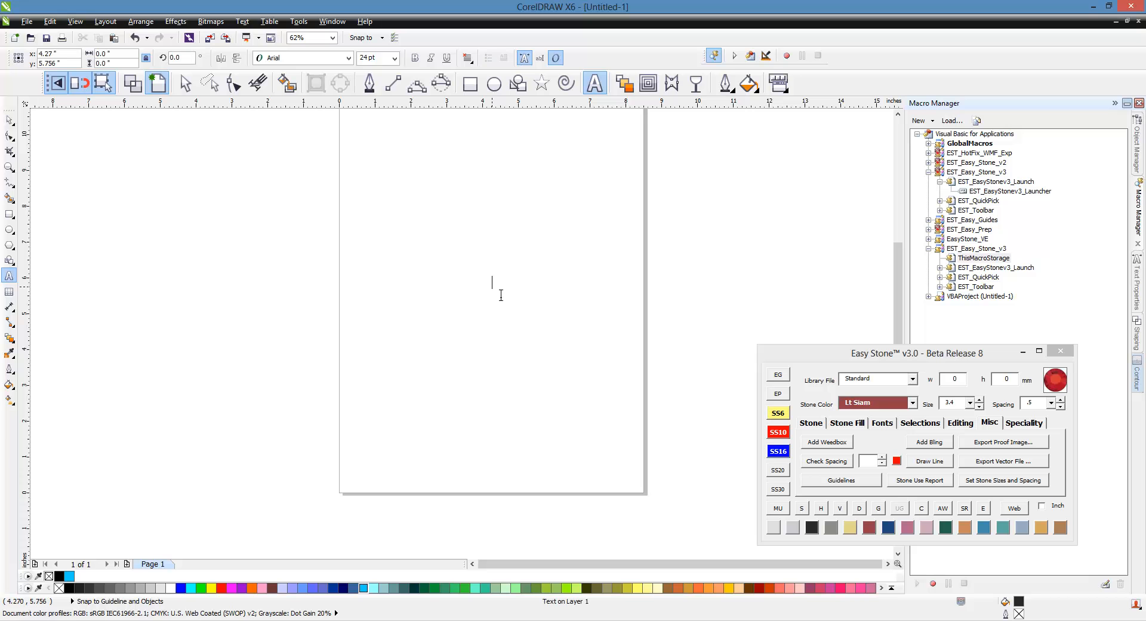
{"action": "type", "text": "BASEBALLE"}
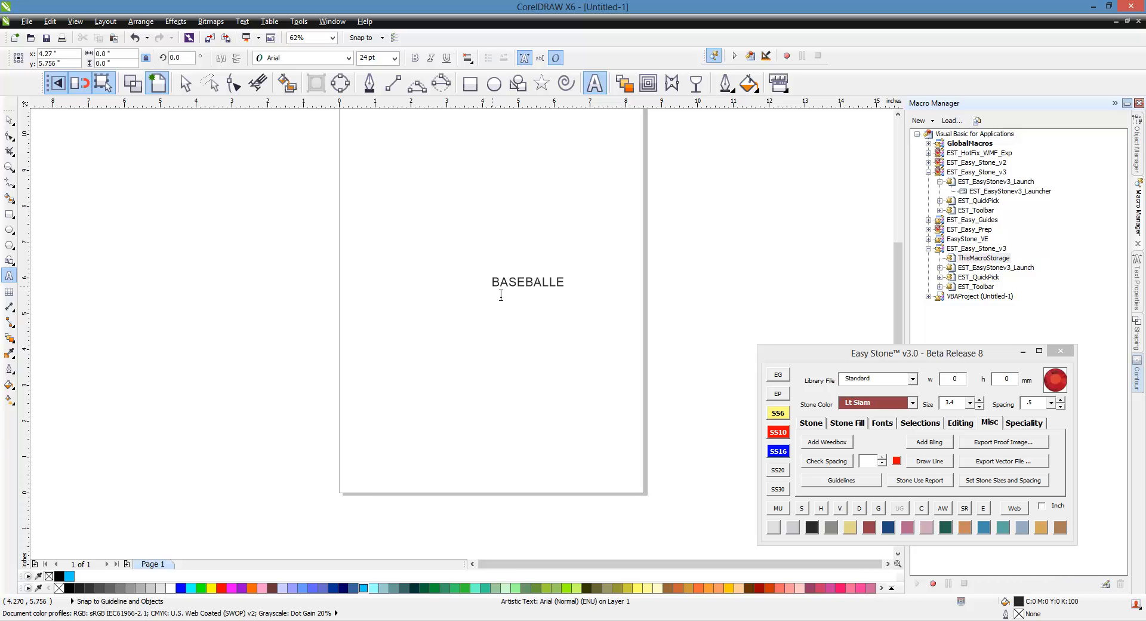
{"action": "key", "text": "BackSpace"}
{"action": "key", "text": "Escape"}
{"action": "left_click", "coordinate": [10, 119]}
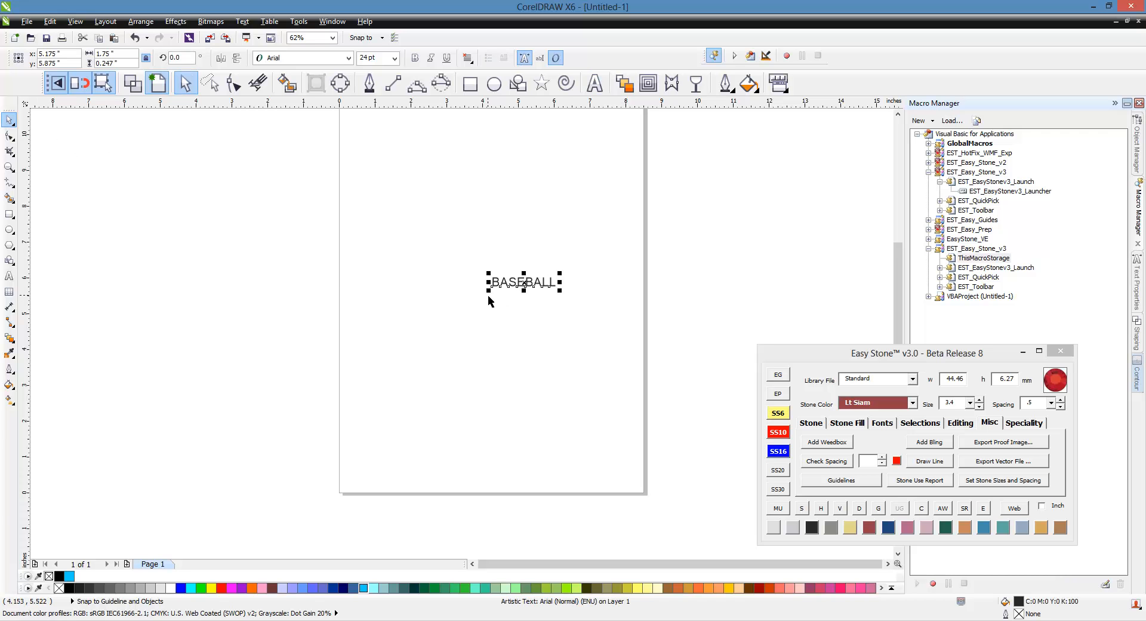
{"action": "left_click_drag", "start_coordinate": [488, 291], "coordinate": [231, 365]}
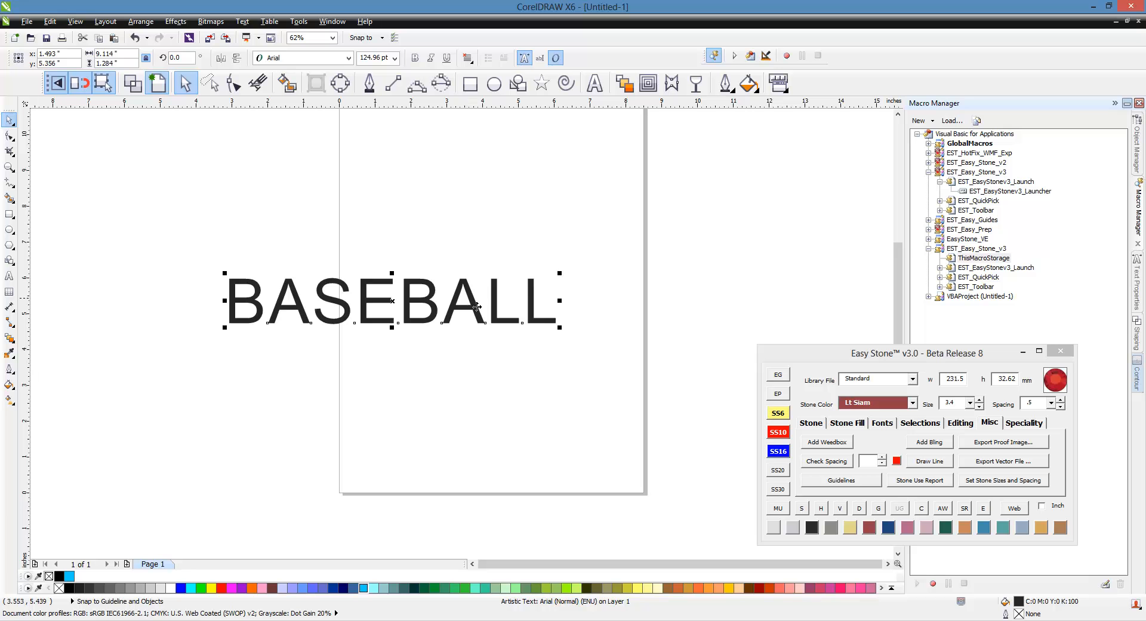
{"action": "left_click_drag", "start_coordinate": [491, 306], "coordinate": [557, 305]}
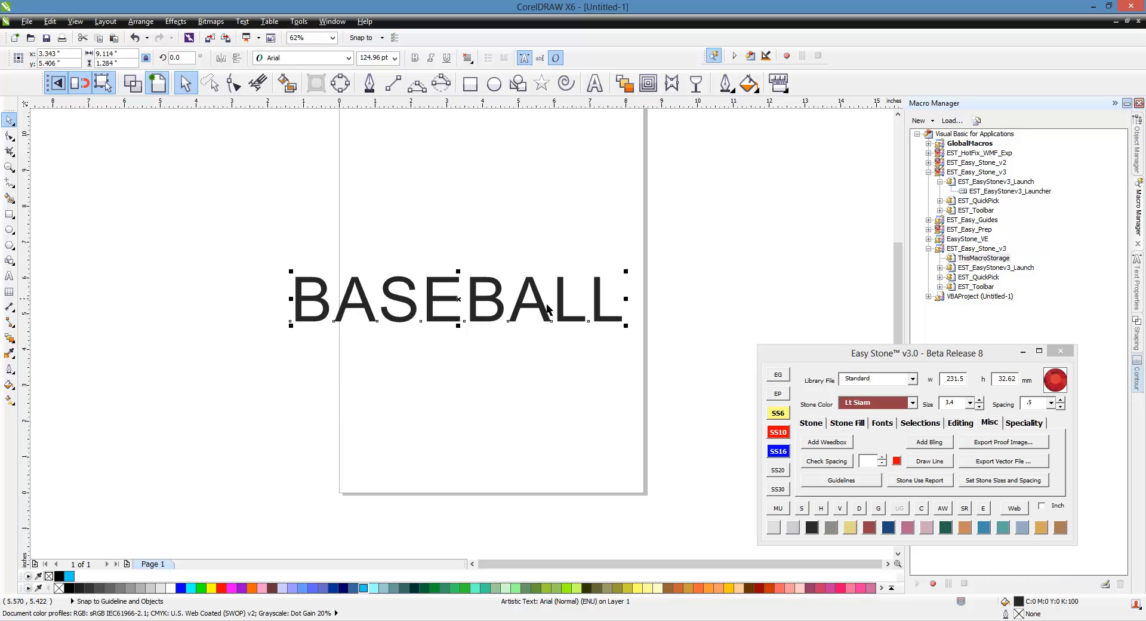
Apply the rhinestone font EST - ARIAL 1.4 to the BASEBALL text and move the text onto the page.
{"action": "left_click", "coordinate": [888, 428]}
{"action": "left_click", "coordinate": [877, 445]}
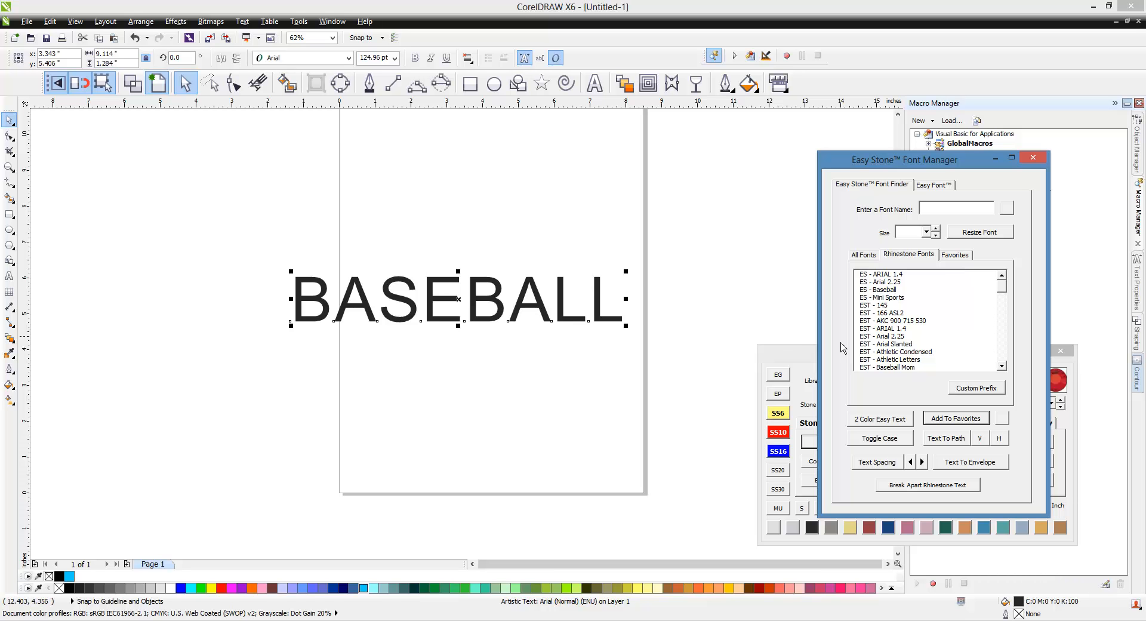
{"action": "left_click", "coordinate": [903, 329]}
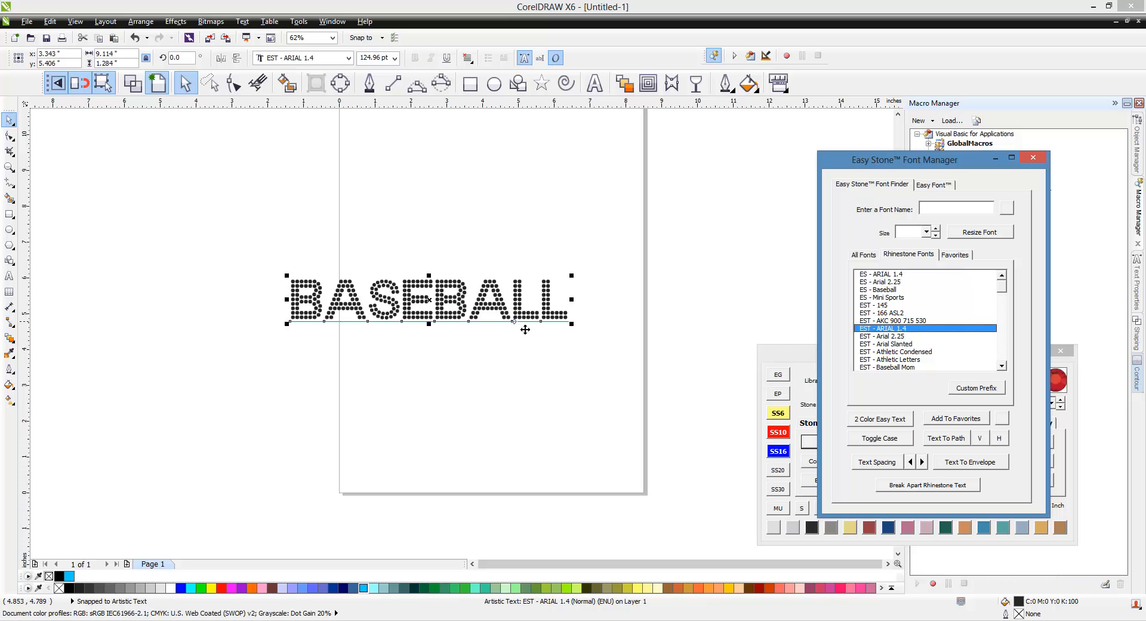
{"action": "left_click_drag", "start_coordinate": [541, 327], "coordinate": [591, 360]}
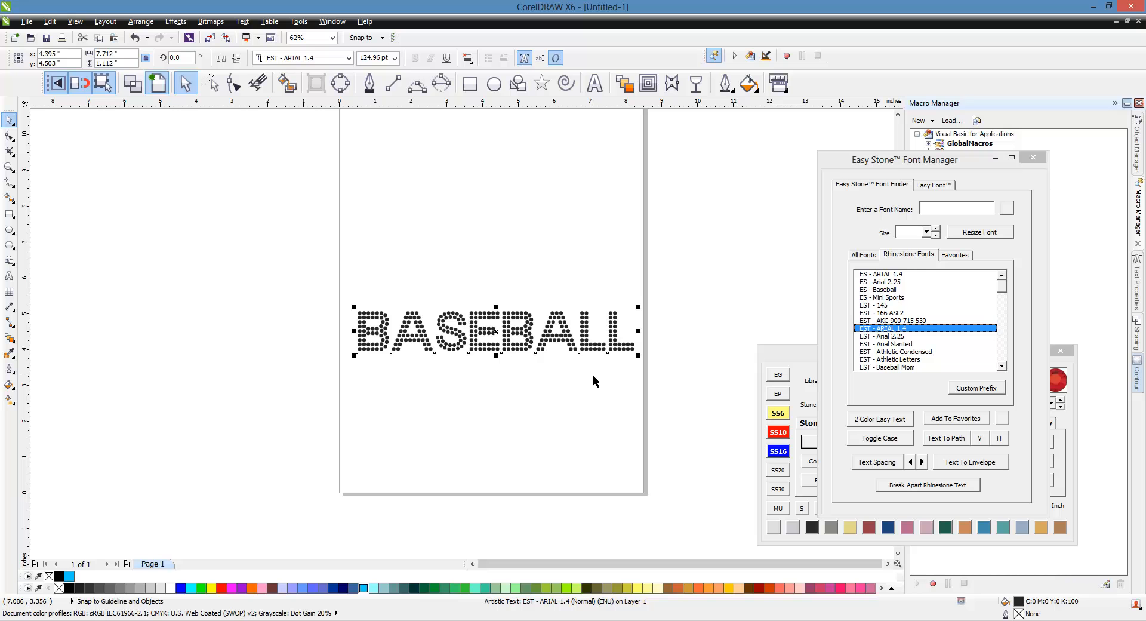
Resize the rhinestone font of the BASEBALL text to a stone size of 3.4.
{"action": "left_click", "coordinate": [914, 236]}
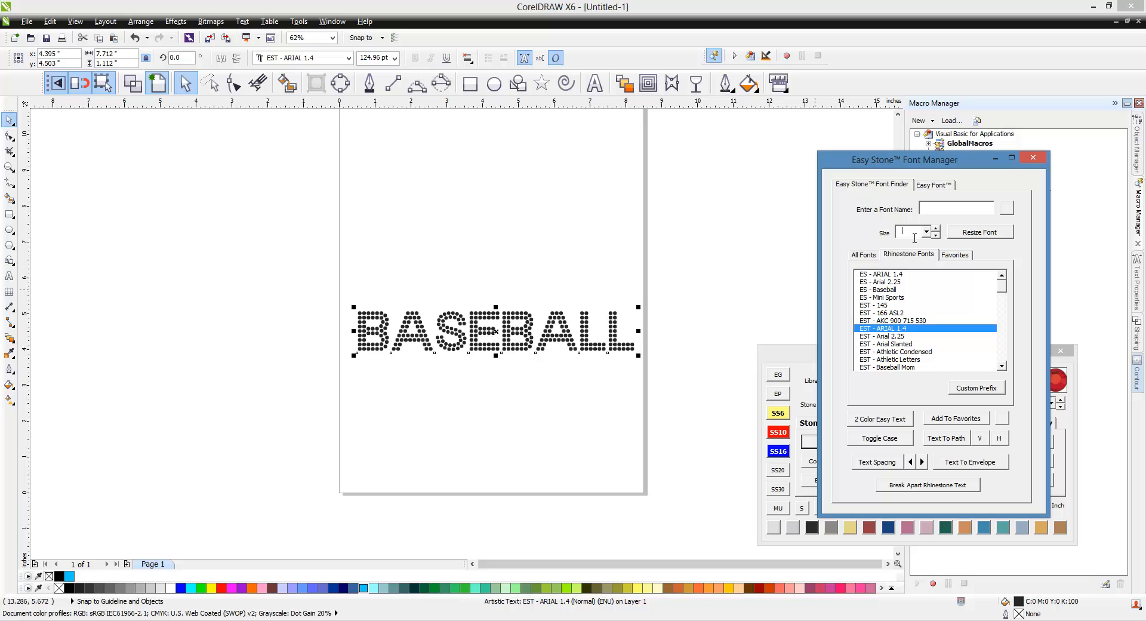
{"action": "type", "text": "3.4"}
{"action": "left_click", "coordinate": [994, 238]}
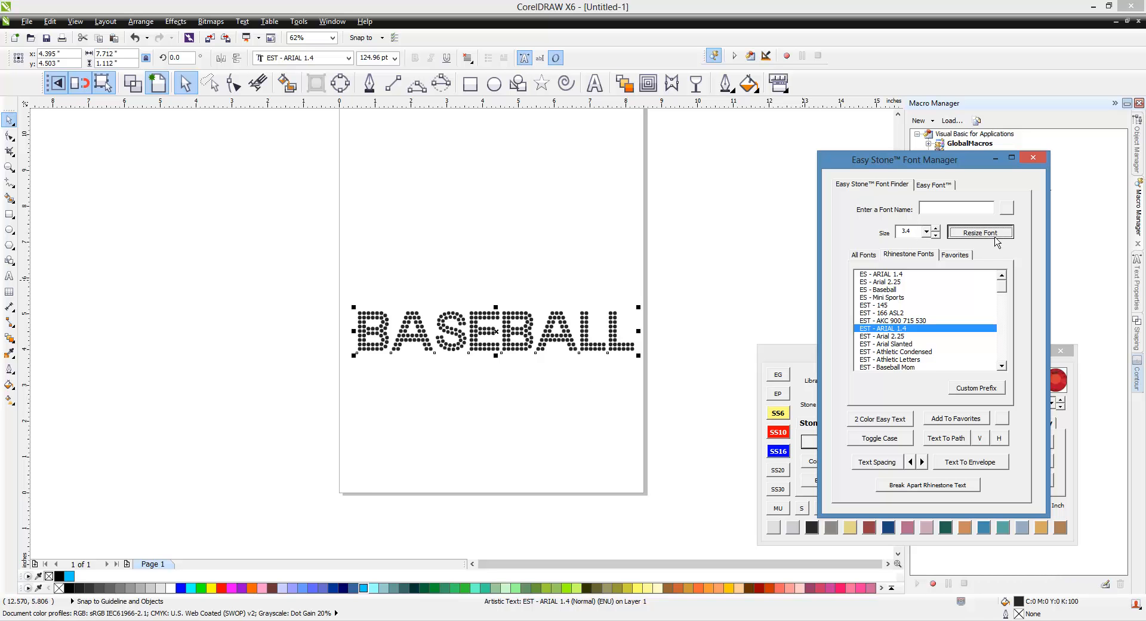
{"action": "left_click", "coordinate": [679, 276]}
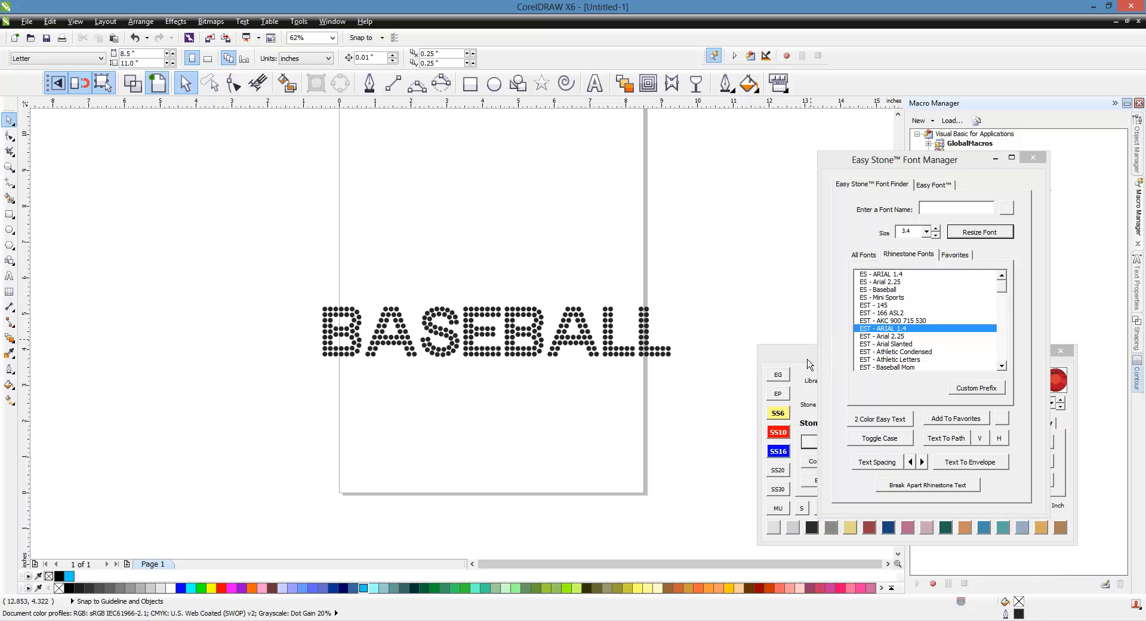
Check the width and height of a single stone in the last letter L.
{"action": "left_click", "coordinate": [809, 364]}
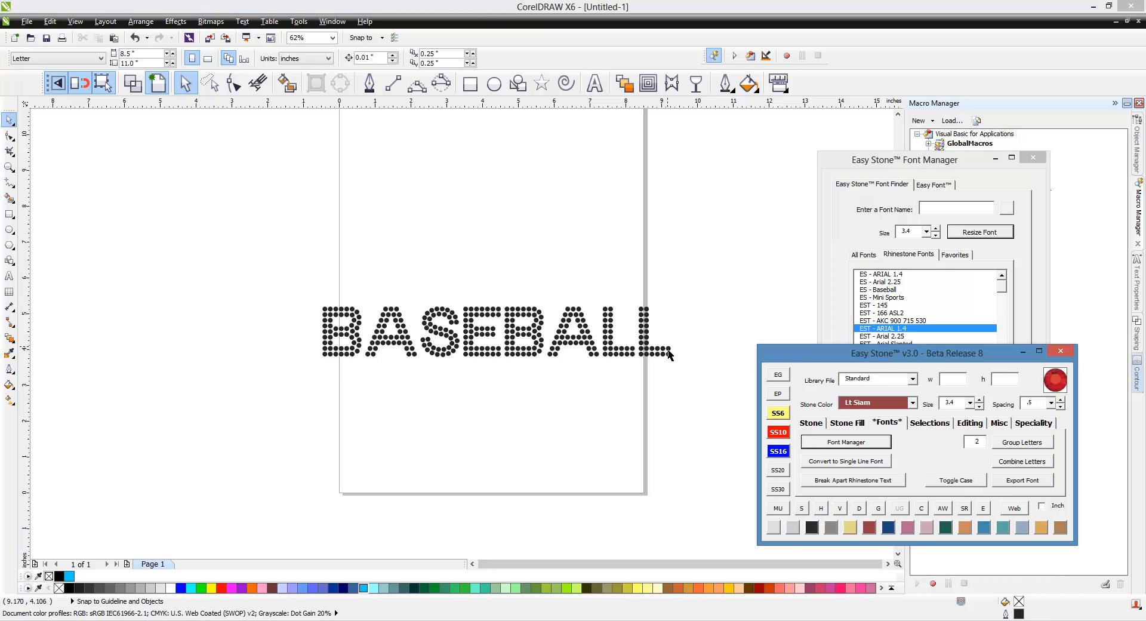
{"action": "left_click", "coordinate": [669, 352]}
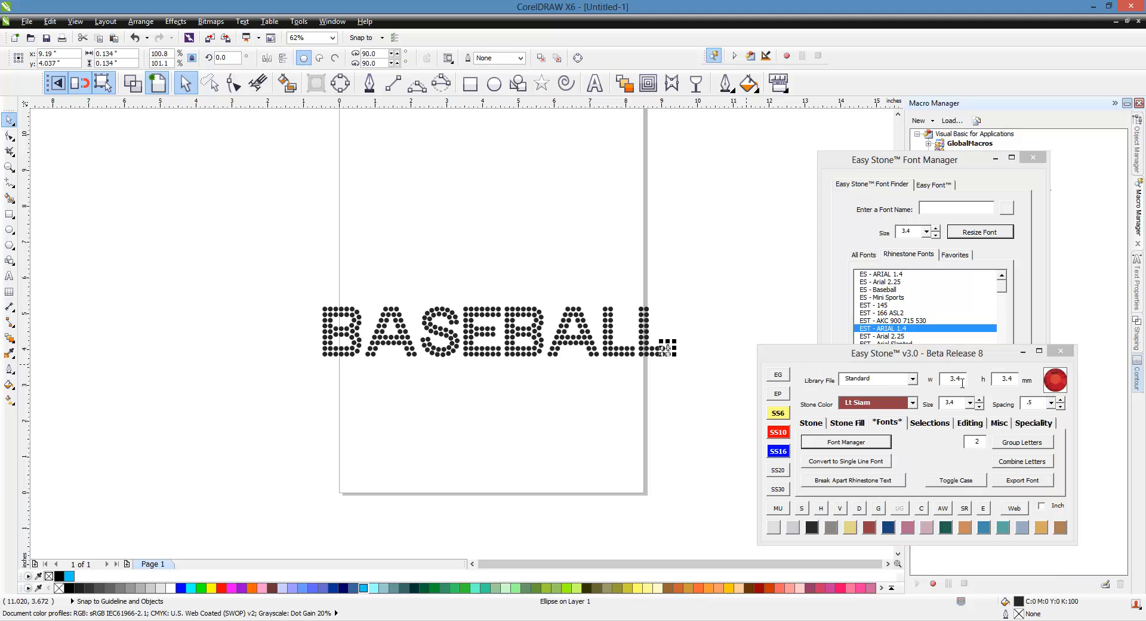
{"action": "key", "text": "Delete"}
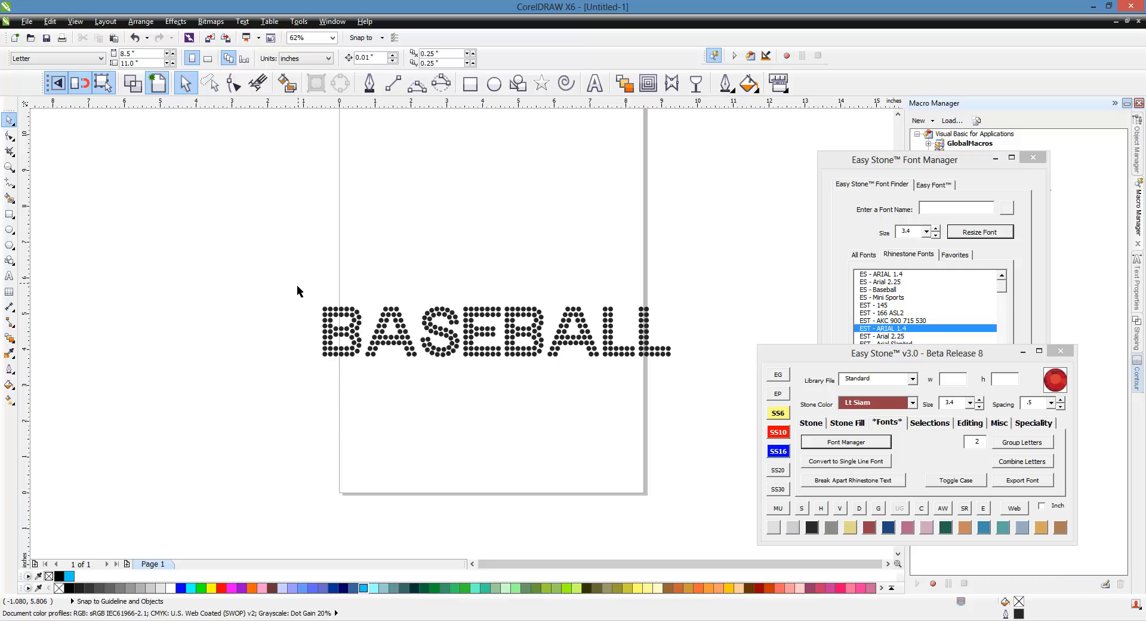
Select all the BASEBALL stones and add a black background box around them.
{"action": "left_click_drag", "start_coordinate": [297, 281], "coordinate": [698, 413]}
{"action": "left_click", "coordinate": [942, 508]}
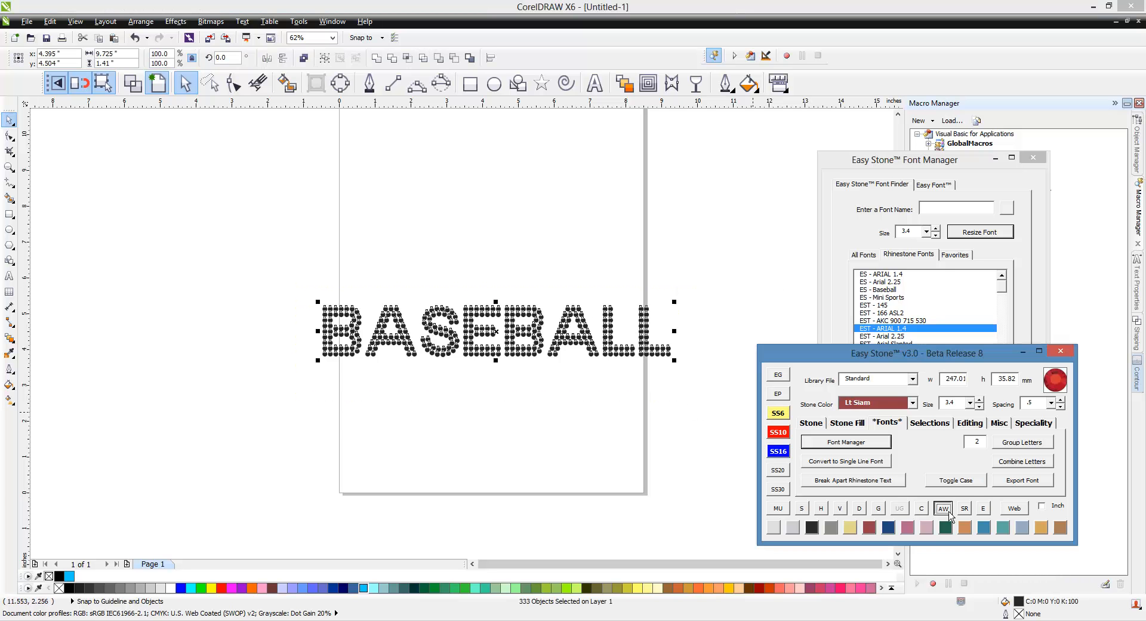
{"action": "left_click", "coordinate": [723, 484]}
Fill all the BASEBALL stones with light blue (#00CCFF).
{"action": "left_click_drag", "start_coordinate": [227, 283], "coordinate": [722, 389]}
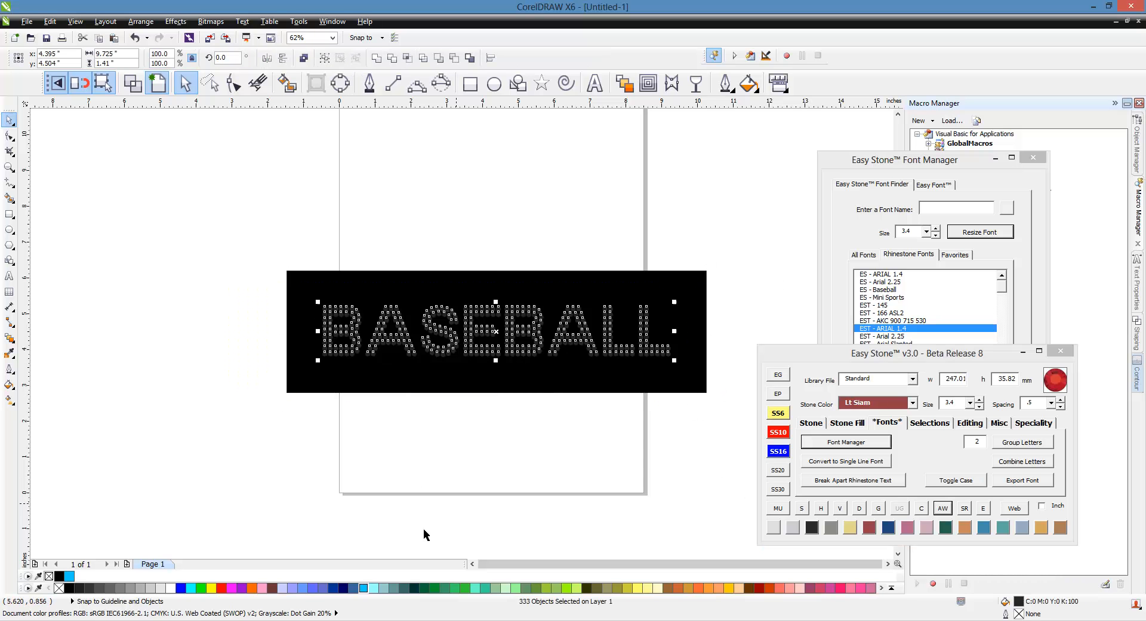
{"action": "left_click", "coordinate": [364, 588]}
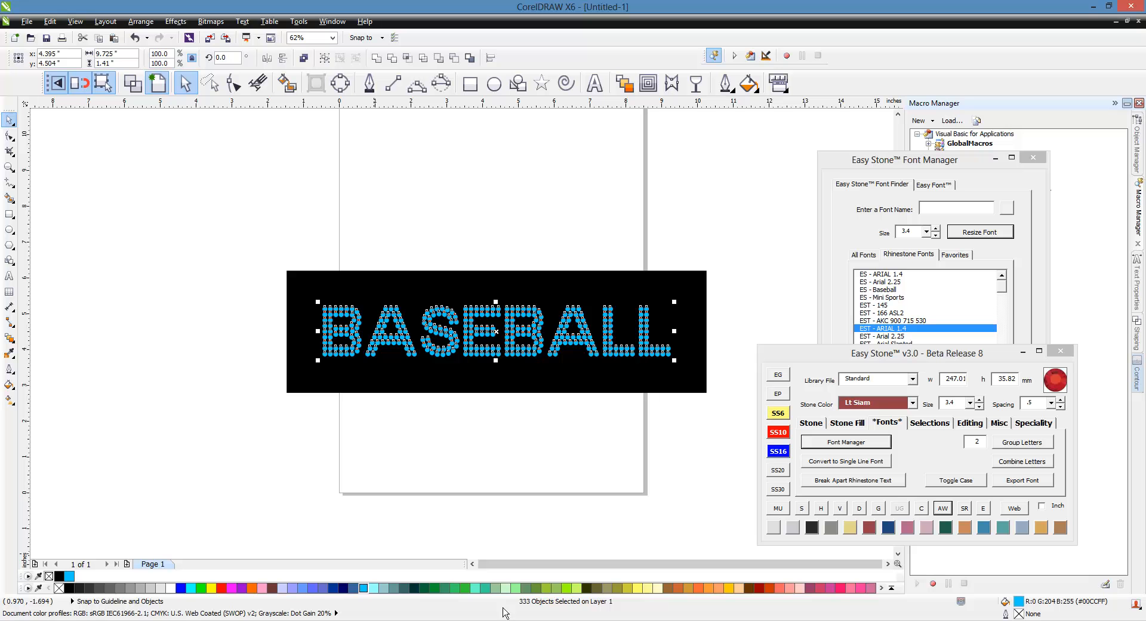
{"action": "left_click", "coordinate": [513, 449]}
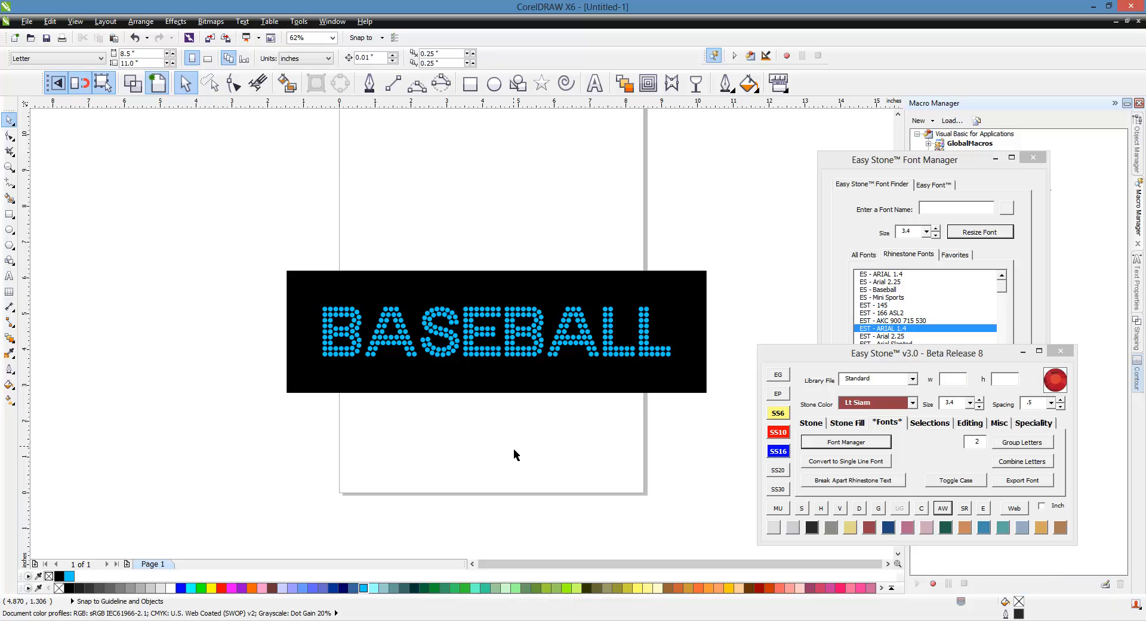
Select the whole design including the background, view its vector file export options and close them without exporting.
{"action": "left_click_drag", "start_coordinate": [290, 261], "coordinate": [733, 425]}
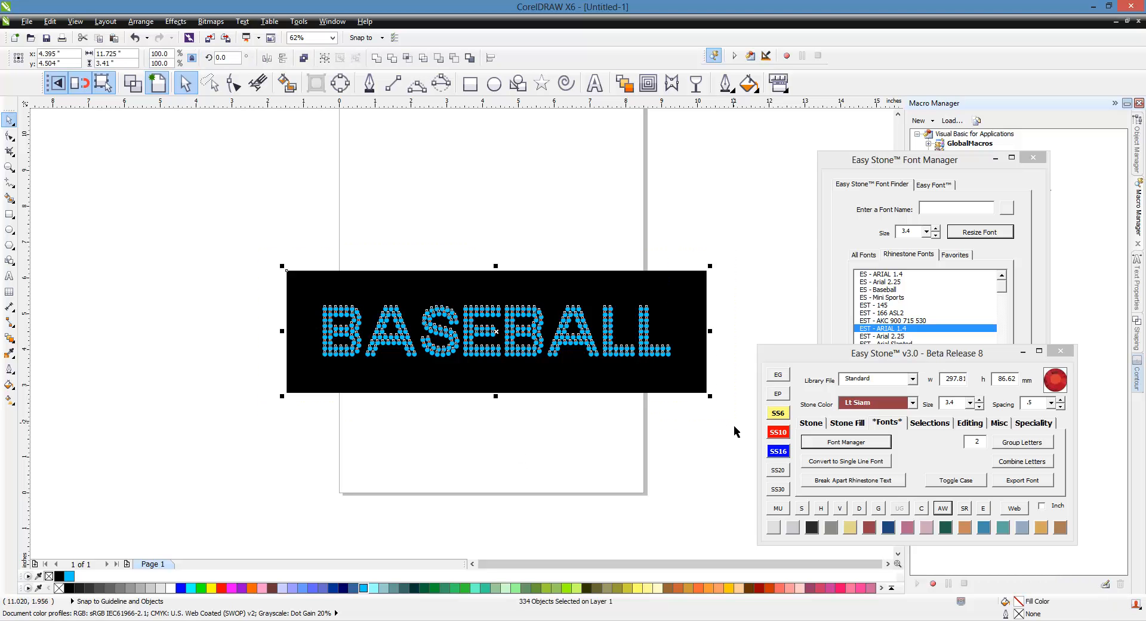
{"action": "left_click", "coordinate": [996, 423]}
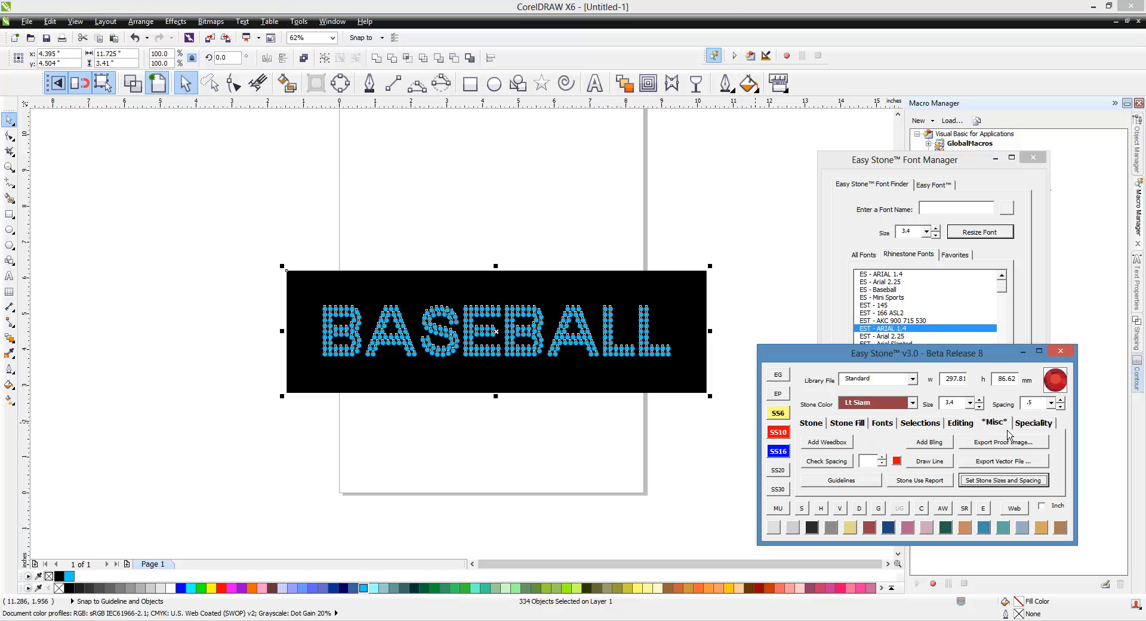
{"action": "left_click", "coordinate": [1017, 464]}
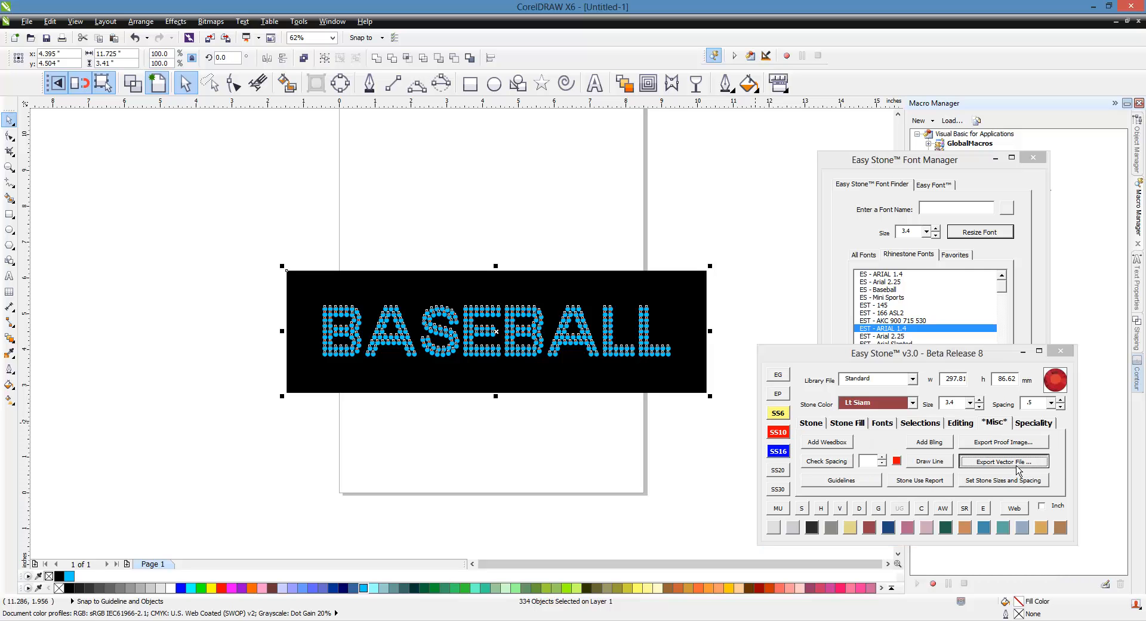
{"action": "left_click_drag", "start_coordinate": [1013, 419], "coordinate": [921, 420]}
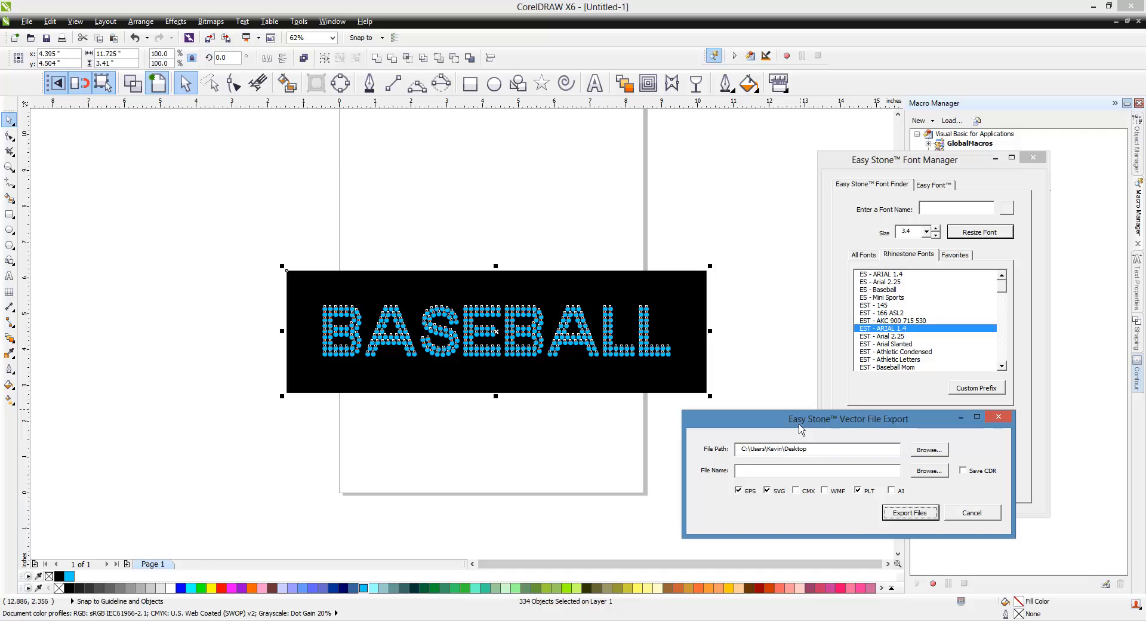
{"action": "left_click_drag", "start_coordinate": [800, 429], "coordinate": [767, 433]}
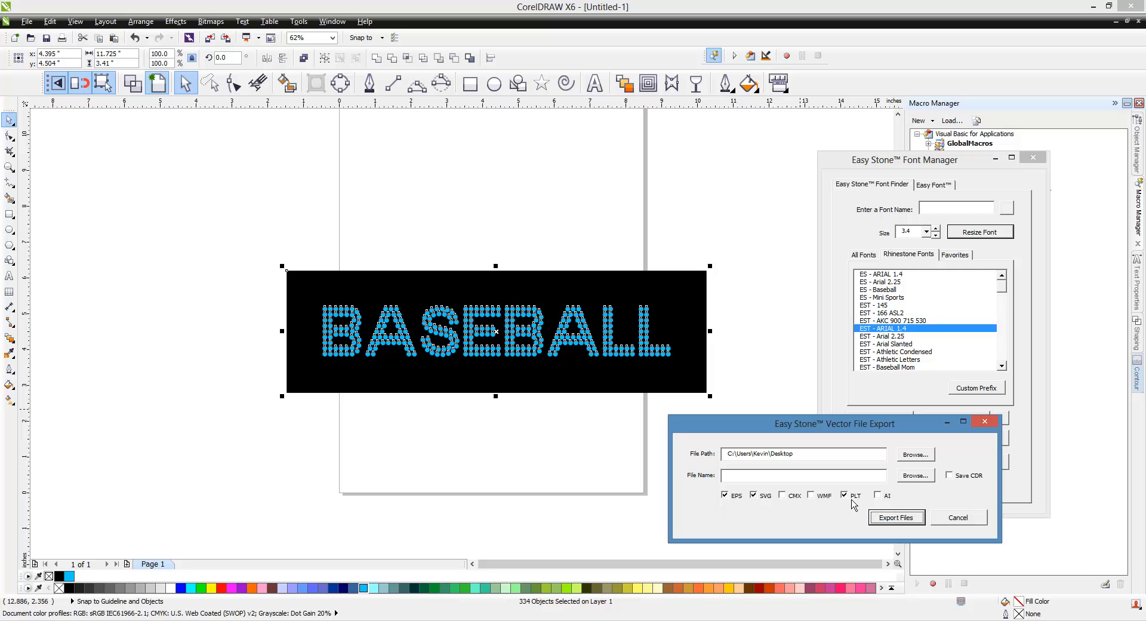
{"action": "left_click", "coordinate": [985, 421]}
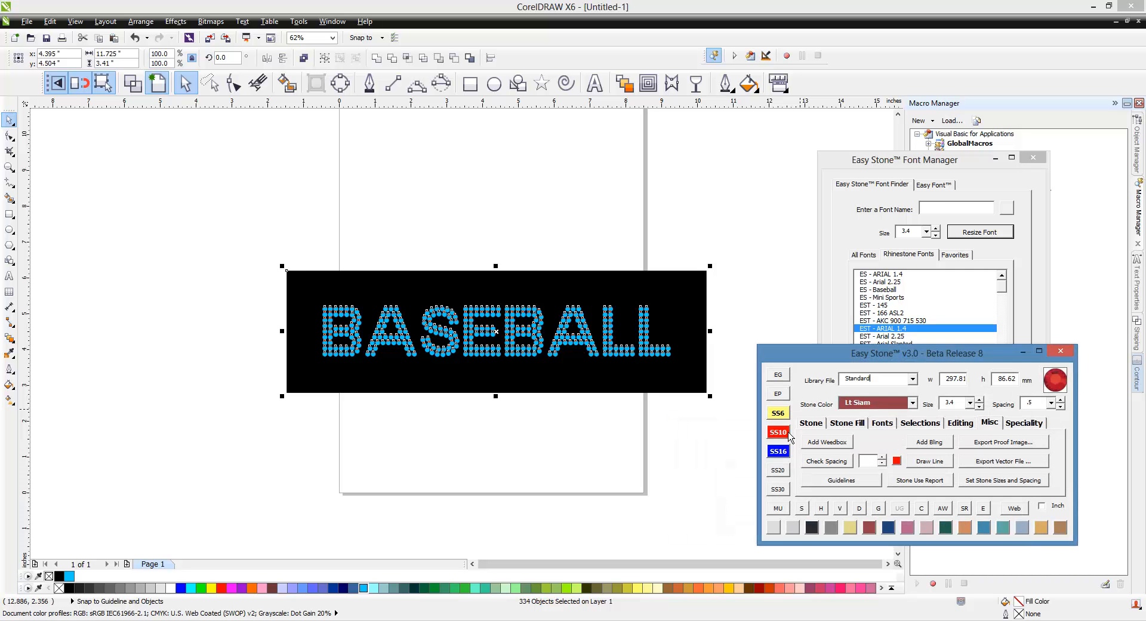
Recolor the stones in the upper half of BASEBALL to Lt Siam and those in the lower half to Crystal.
{"action": "left_click", "coordinate": [725, 440]}
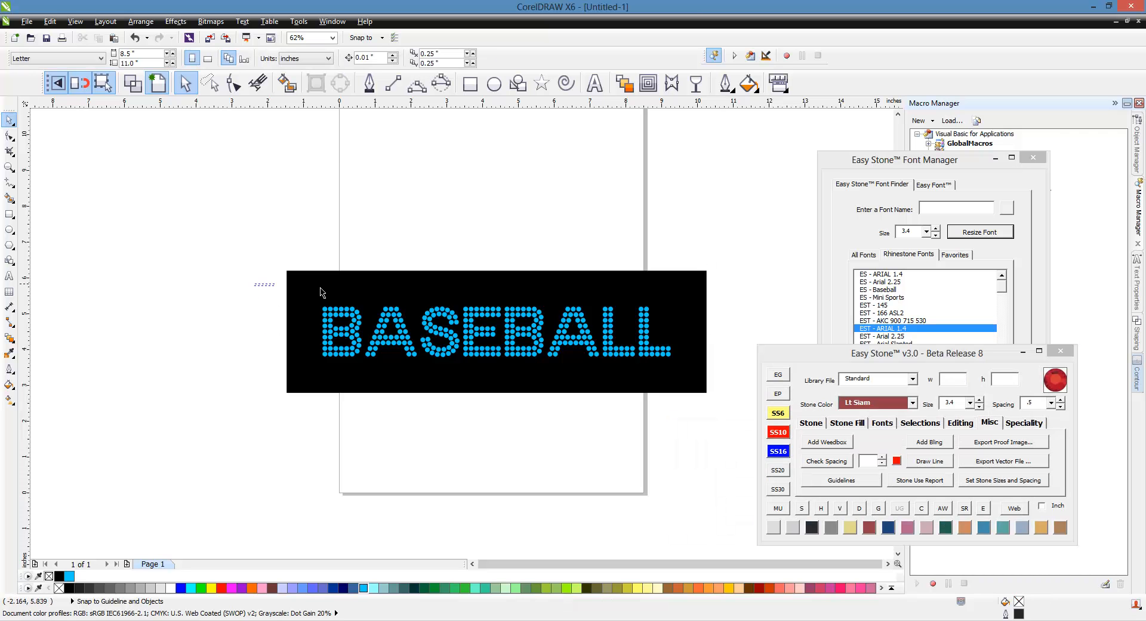
{"action": "left_click_drag", "start_coordinate": [321, 291], "coordinate": [709, 336]}
{"action": "left_click", "coordinate": [879, 539]}
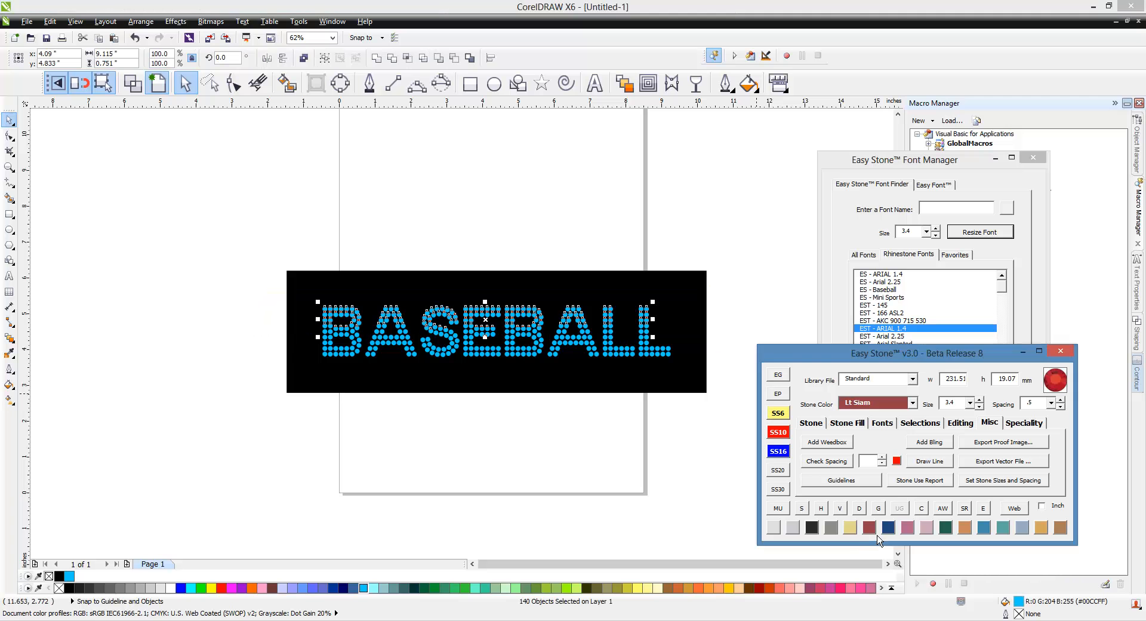
{"action": "left_click_drag", "start_coordinate": [213, 413], "coordinate": [717, 330]}
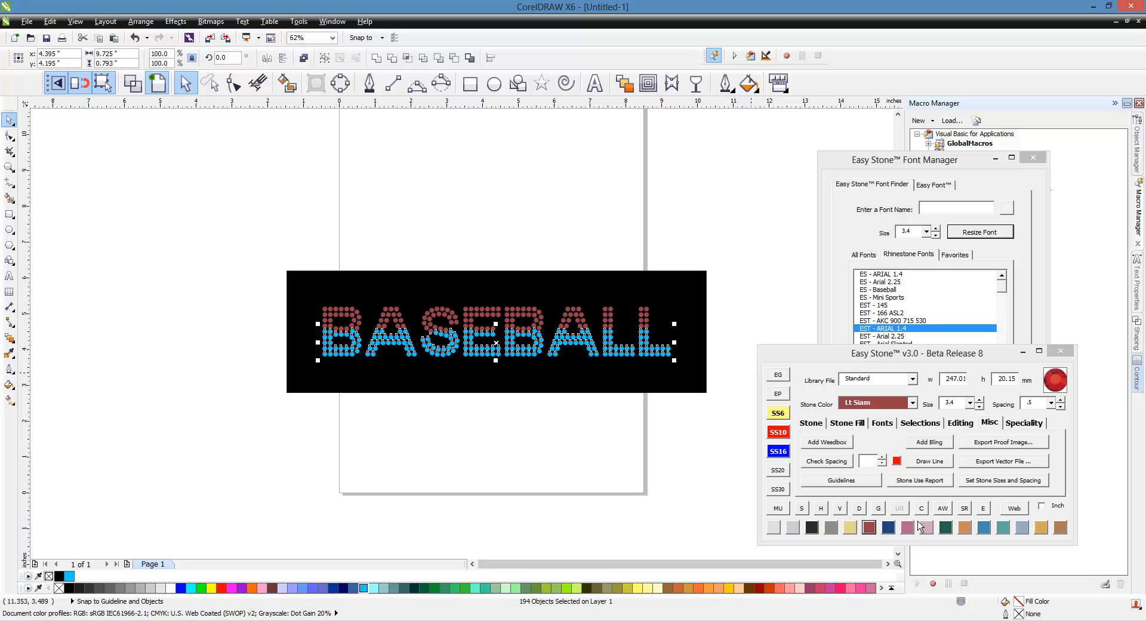
{"action": "left_click", "coordinate": [774, 527]}
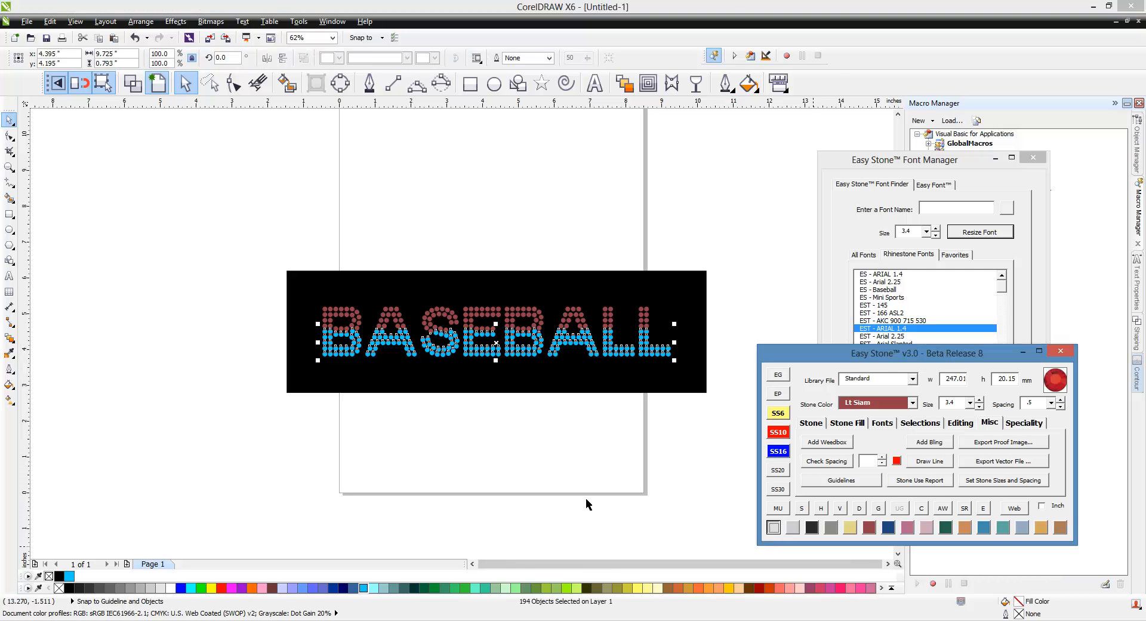
{"action": "left_click", "coordinate": [476, 444]}
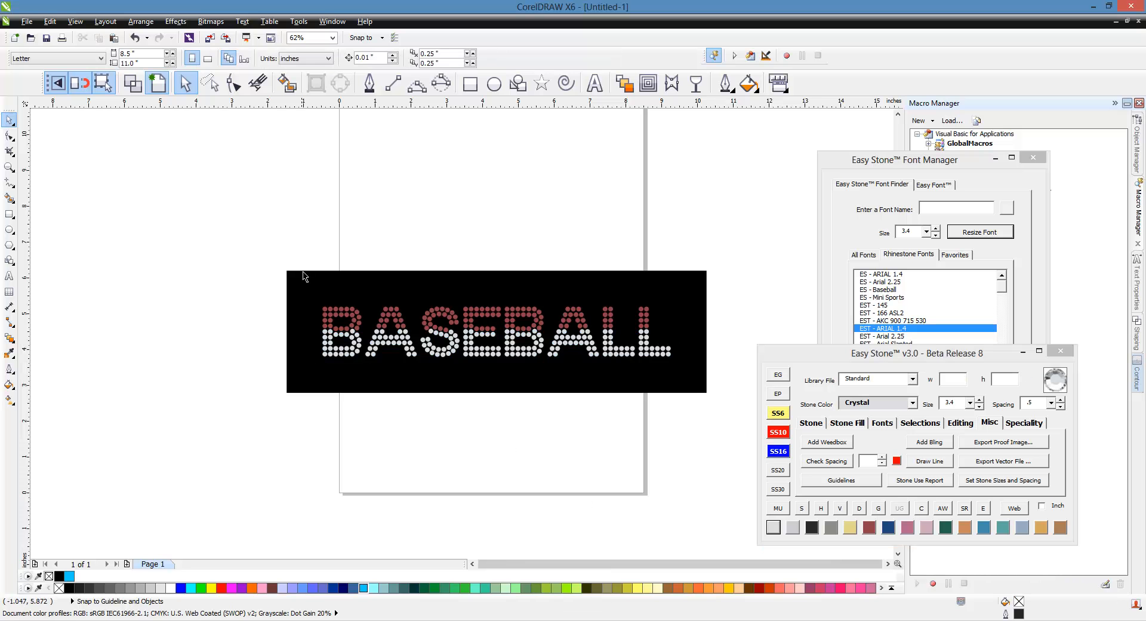
Start a vector export of the whole design, assigning ES_Standard_Crystal_10 to Template 01 and ES_Standard_Lt Siam_10 to Template 02.
{"action": "left_click_drag", "start_coordinate": [265, 255], "coordinate": [726, 409]}
{"action": "left_click", "coordinate": [1011, 467]}
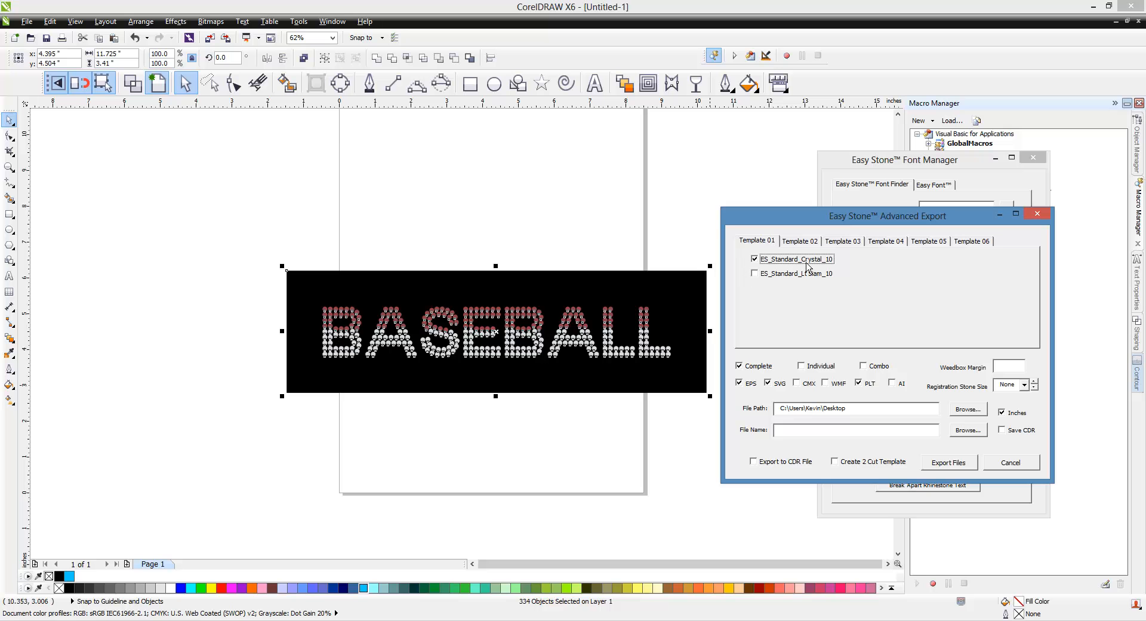
{"action": "left_click", "coordinate": [811, 244]}
{"action": "left_click", "coordinate": [793, 263]}
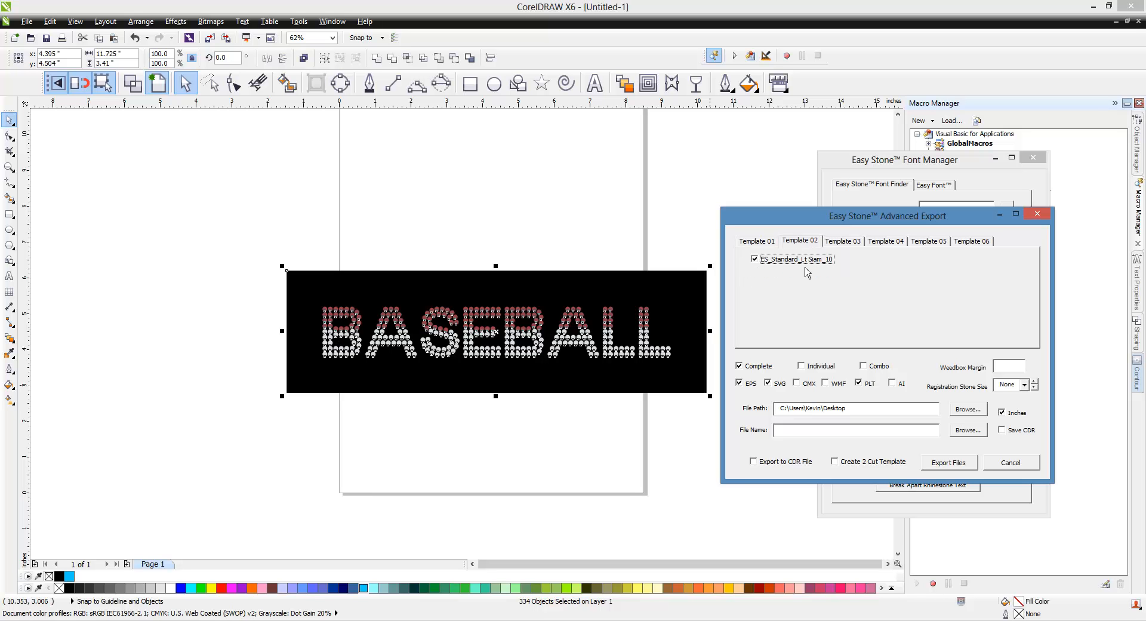
Enable Combo and Export to CDR File, disable Complete, export the templates and inspect them below the design.
{"action": "left_click", "coordinate": [878, 371]}
{"action": "left_click", "coordinate": [766, 368]}
{"action": "left_click", "coordinate": [782, 464]}
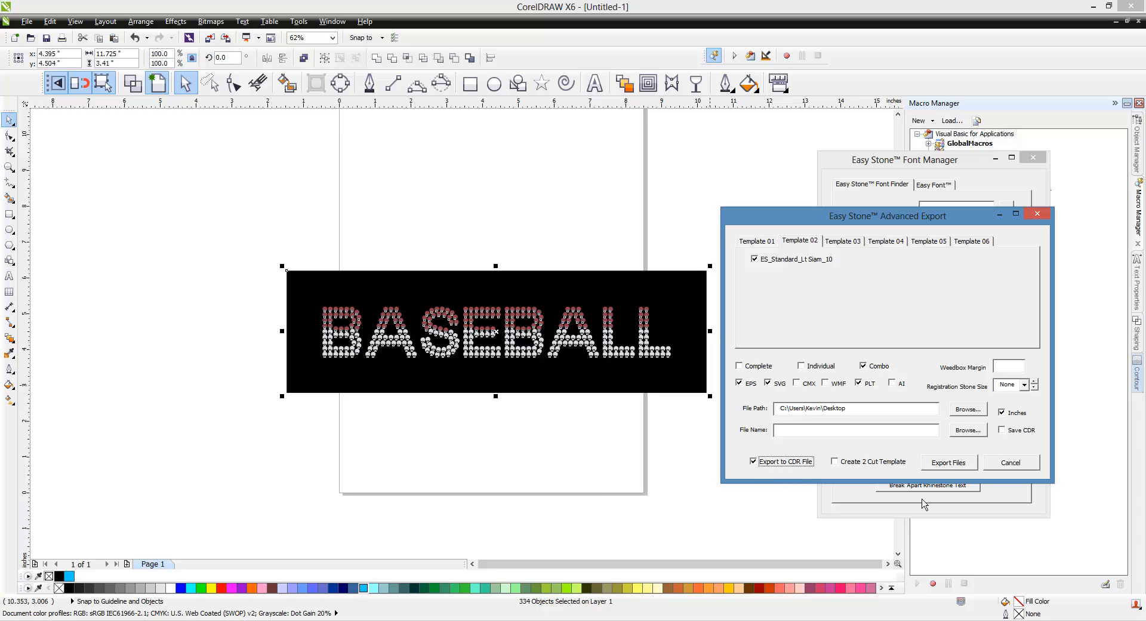
{"action": "left_click", "coordinate": [956, 469]}
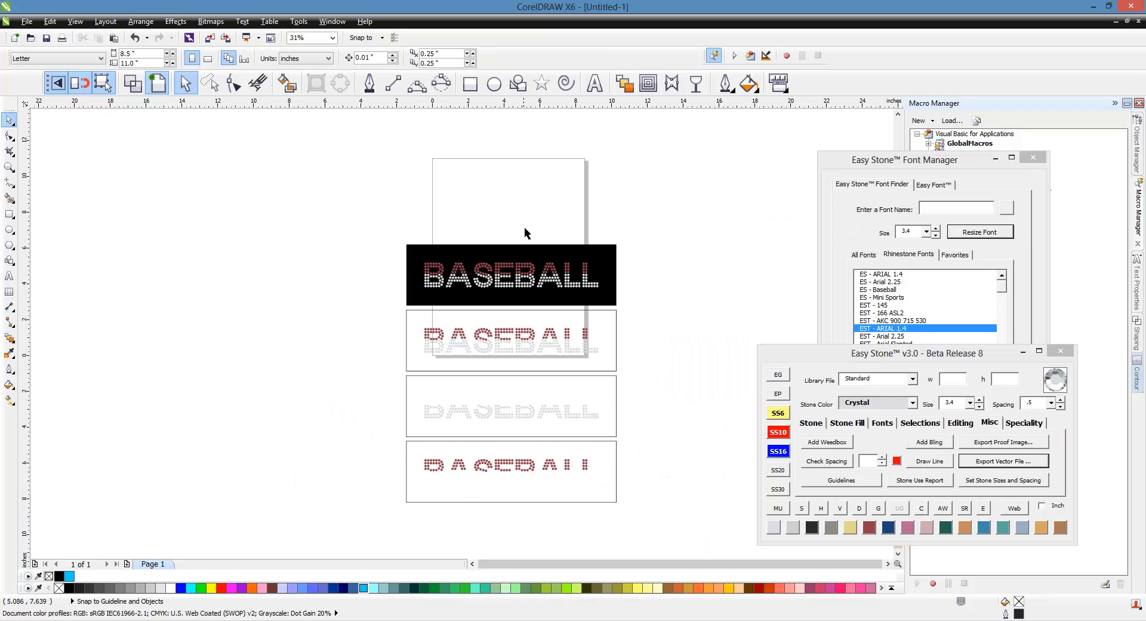
{"action": "scroll", "coordinate": [593, 507], "scroll_direction": "up", "scroll_amount": 2}
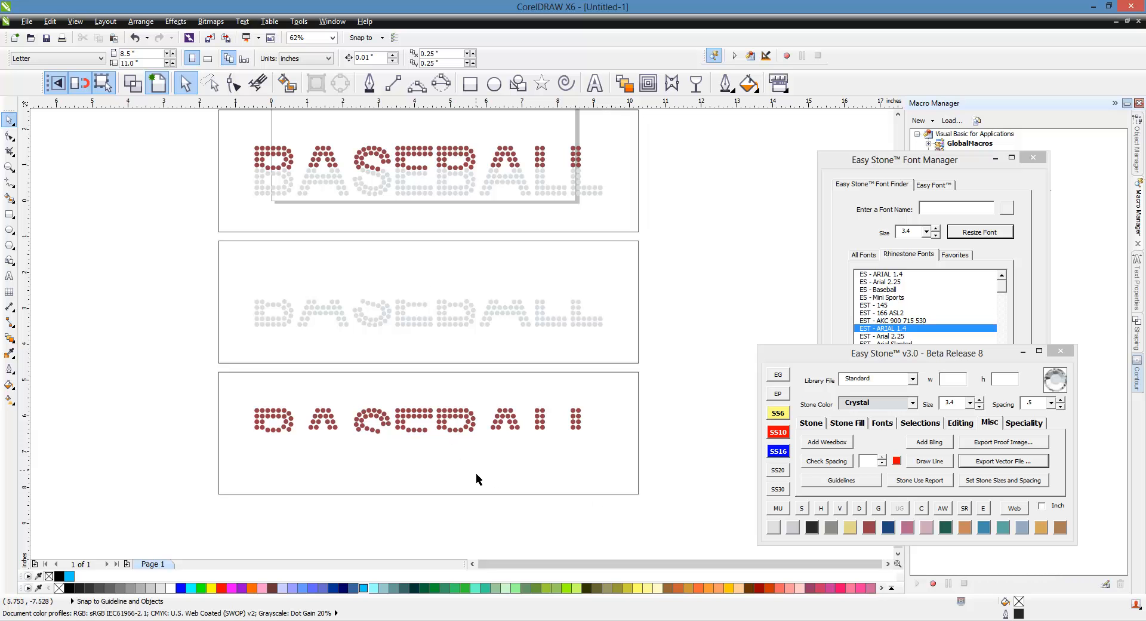
{"action": "scroll", "coordinate": [475, 477], "scroll_direction": "down", "scroll_amount": 2}
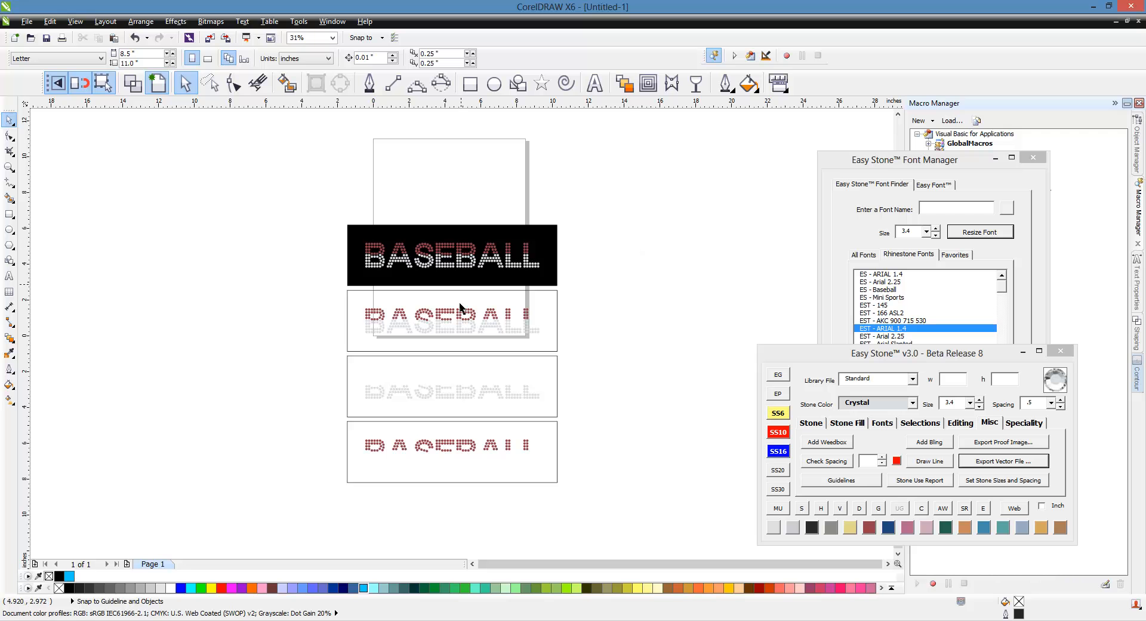
Bring the Easy Stone Font Manager to the front.
{"action": "left_click", "coordinate": [889, 174]}
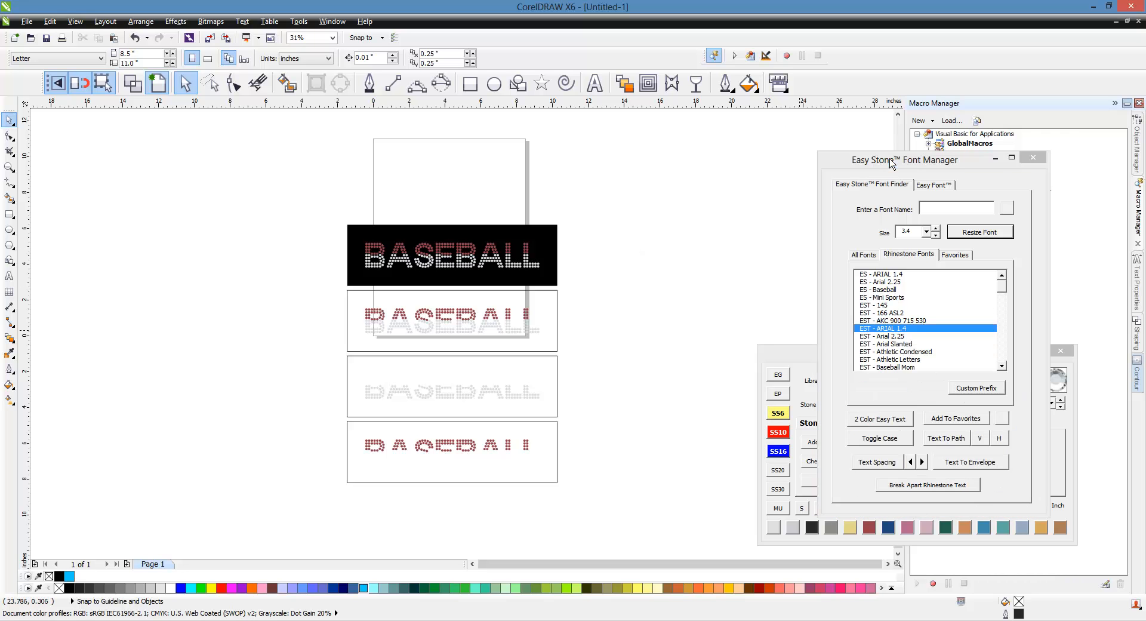